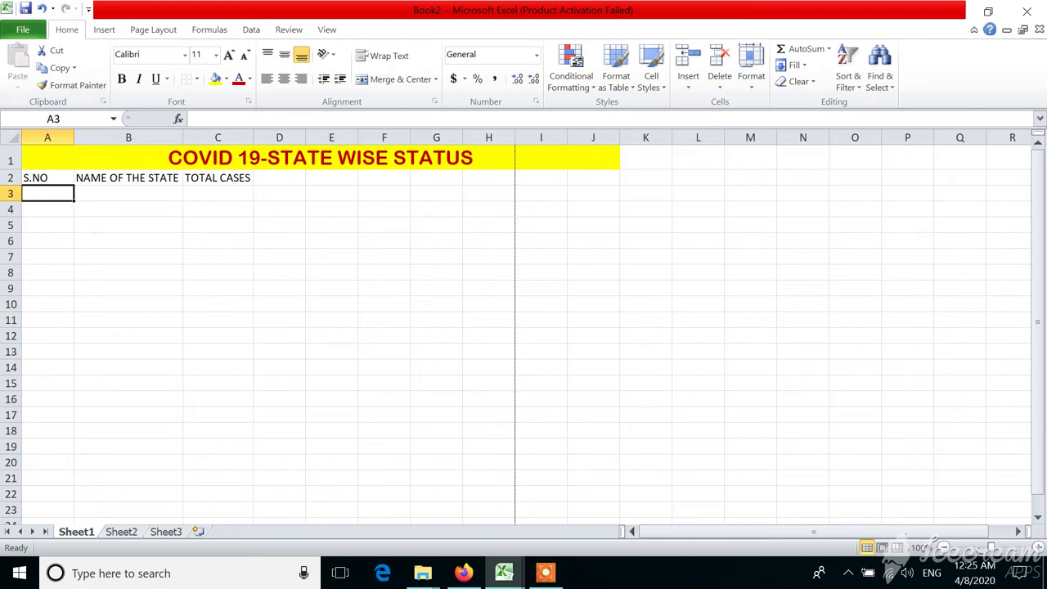
Step: Fill A3:A23 with the serial series 1 to 21 using the fill handle's Fill Series option
text(1)
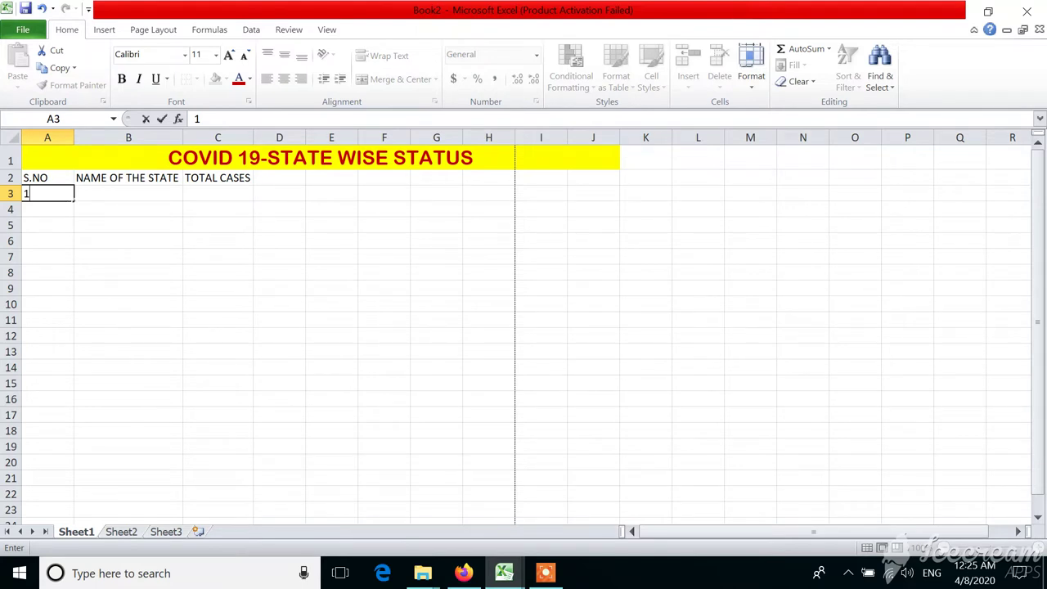
click(74, 200)
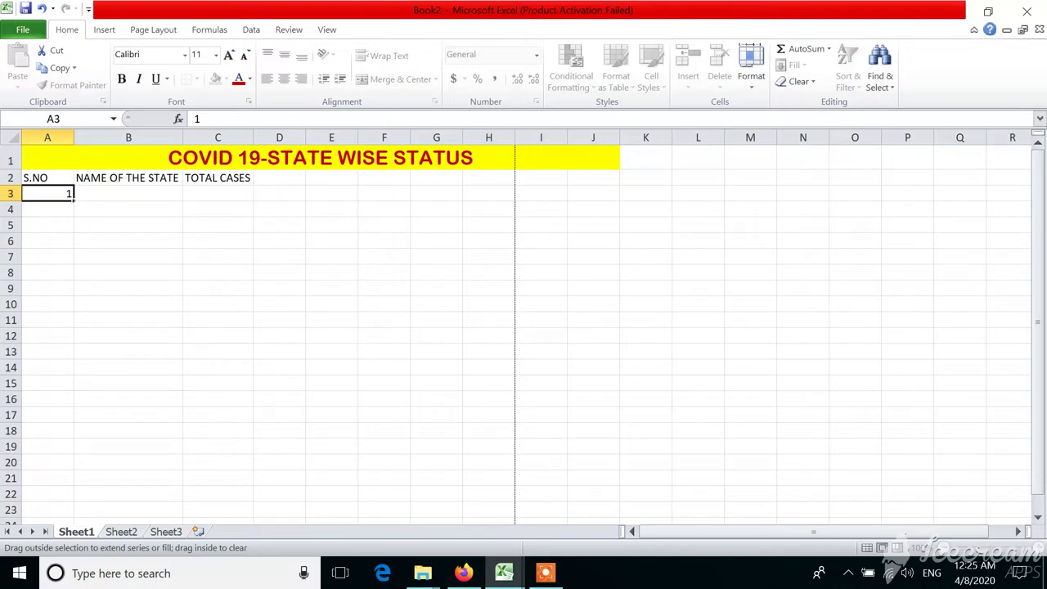
drag(74, 201, 72, 347)
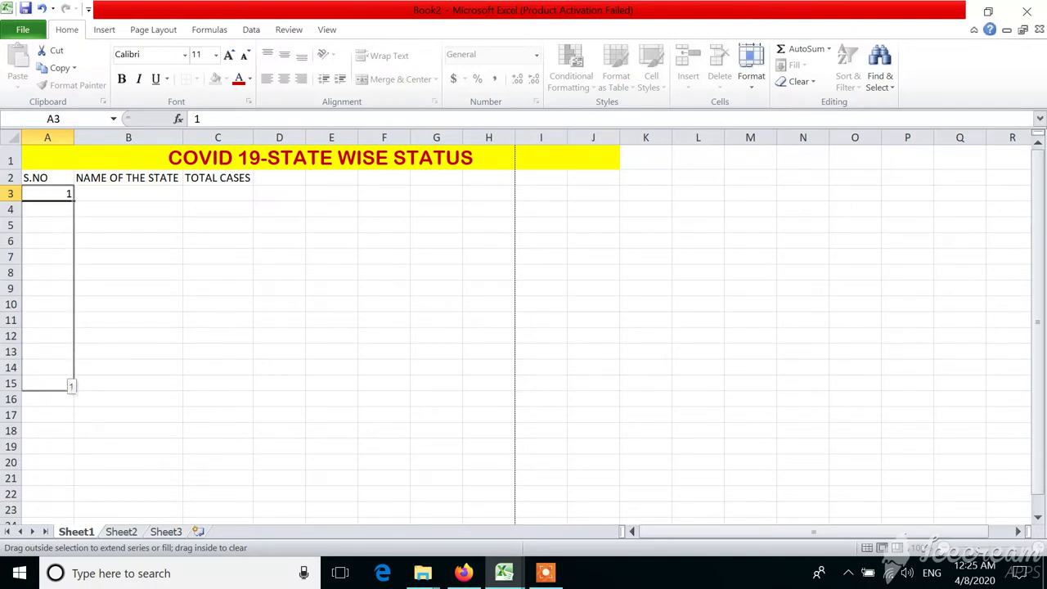
drag(72, 348, 73, 516)
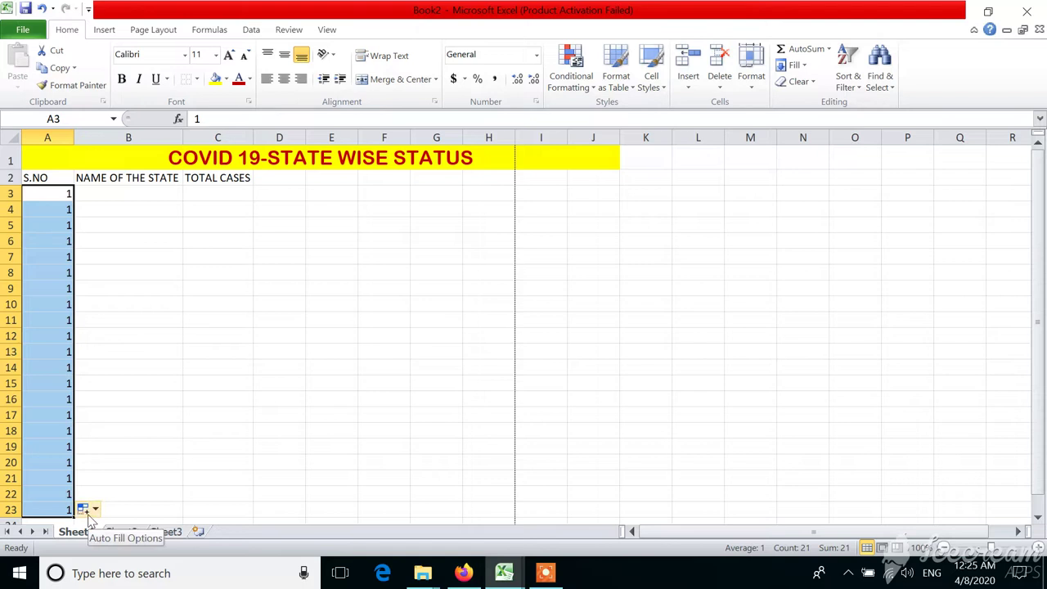
click(85, 510)
click(131, 457)
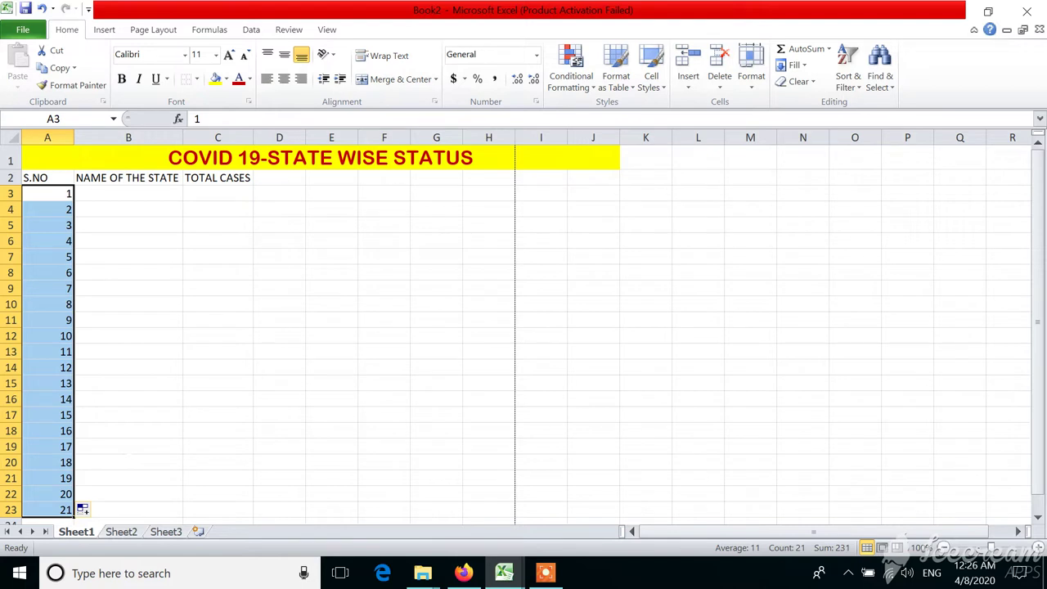
Step: Enter DELHI in B3 and MADHYA PRADESH in B4, replacing the mistyped KOLKATTA
click(120, 195)
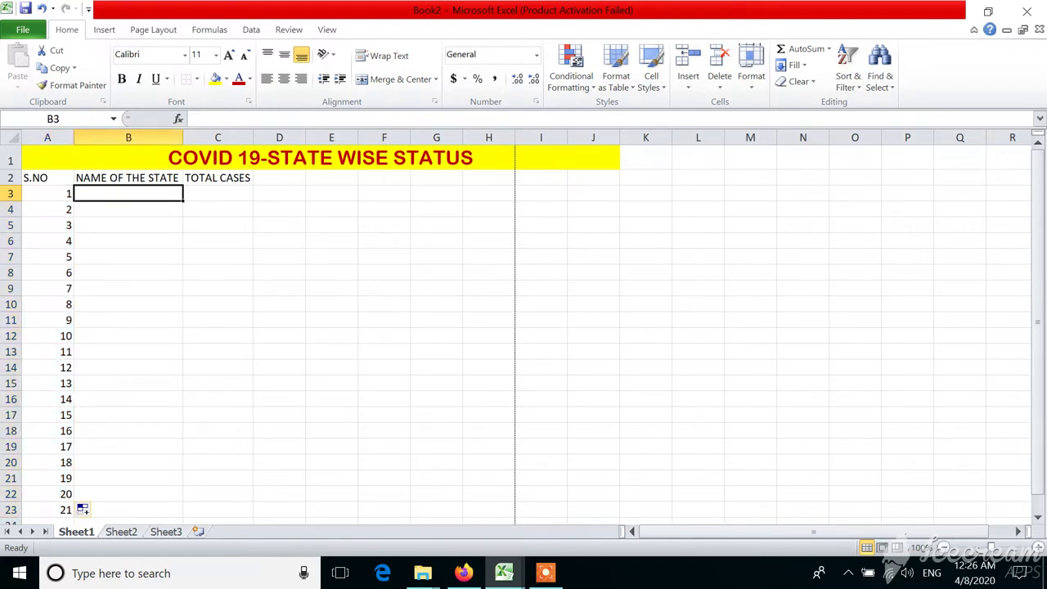
text(DEL)
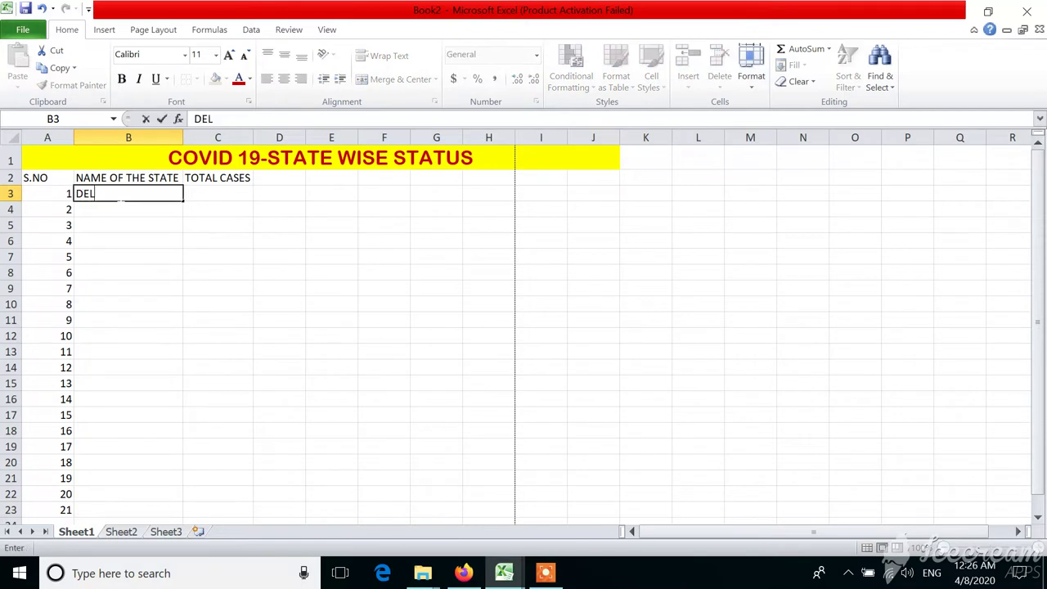
text(HI)
key(Return)
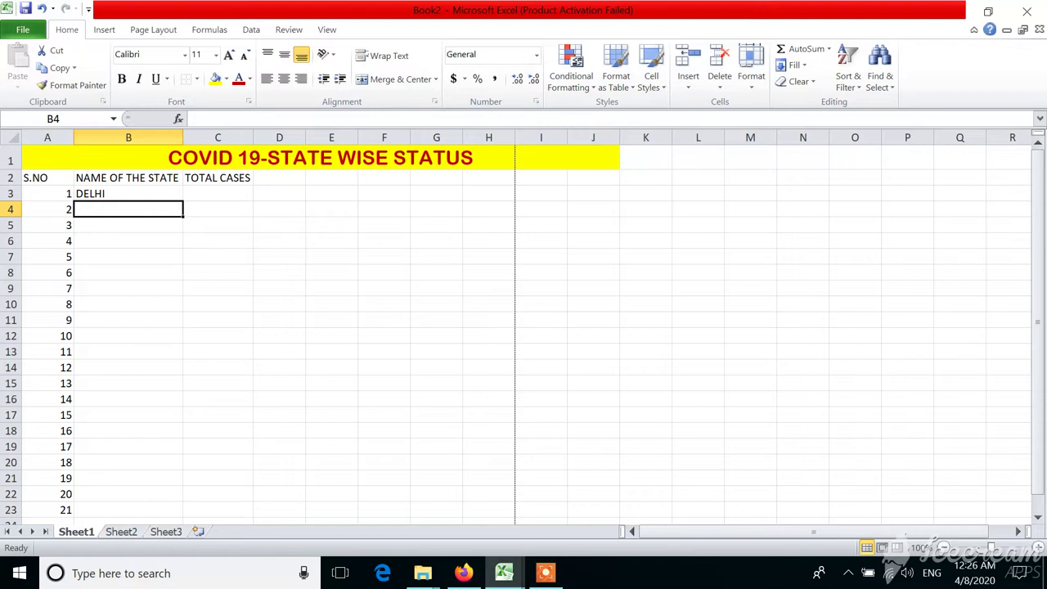
text(KO)
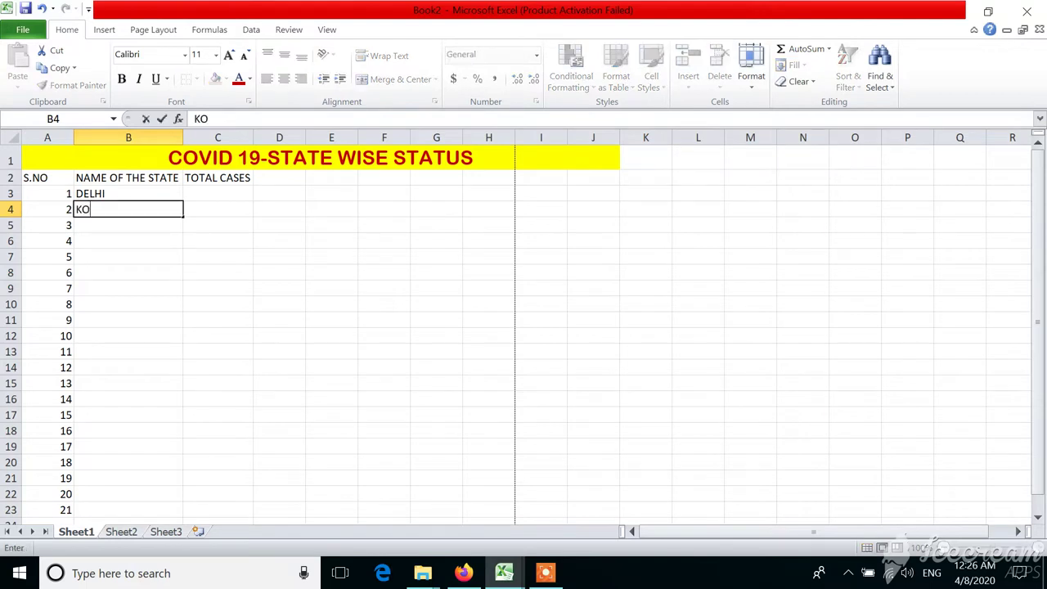
text(LK)
text(ATTA)
key(BackSpace)
key(BackSpace)
key(BackSpace)
key(BackSpace)
key(BackSpace)
text(MADHY)
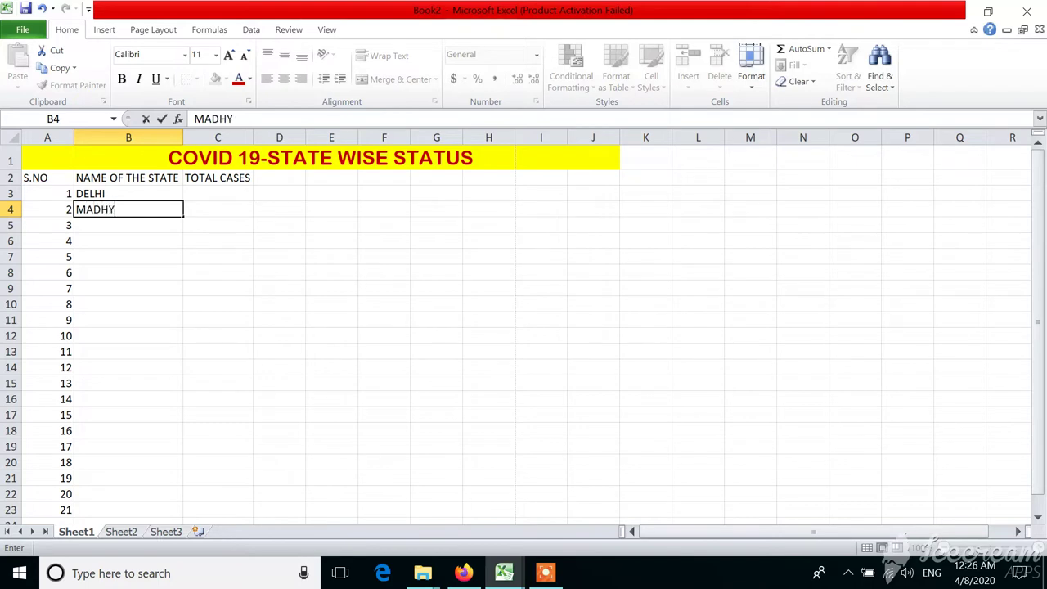
text(A PRADE)
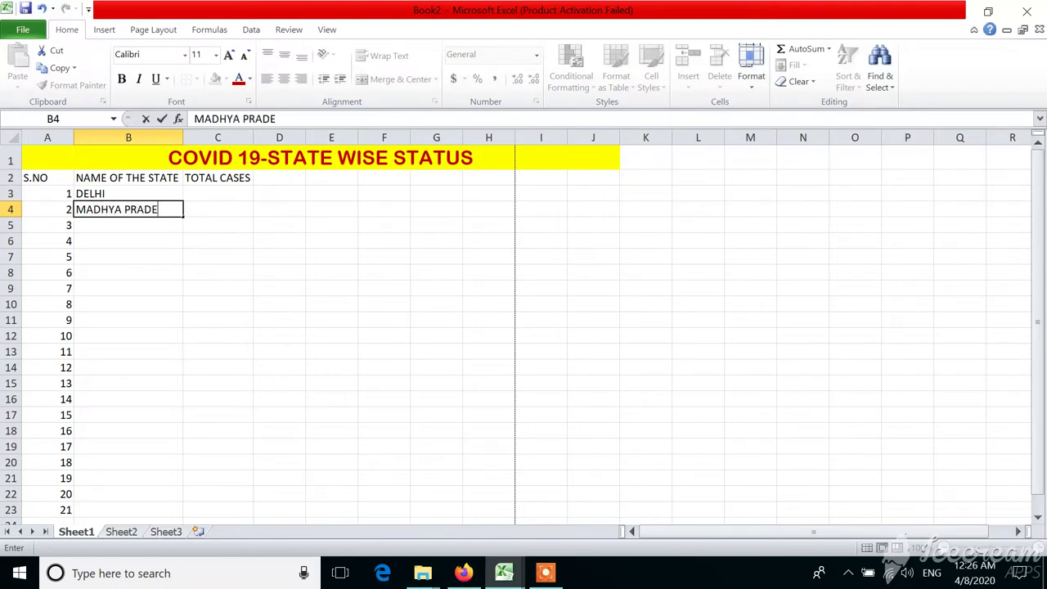
text(SH)
key(Up)
key(Right)
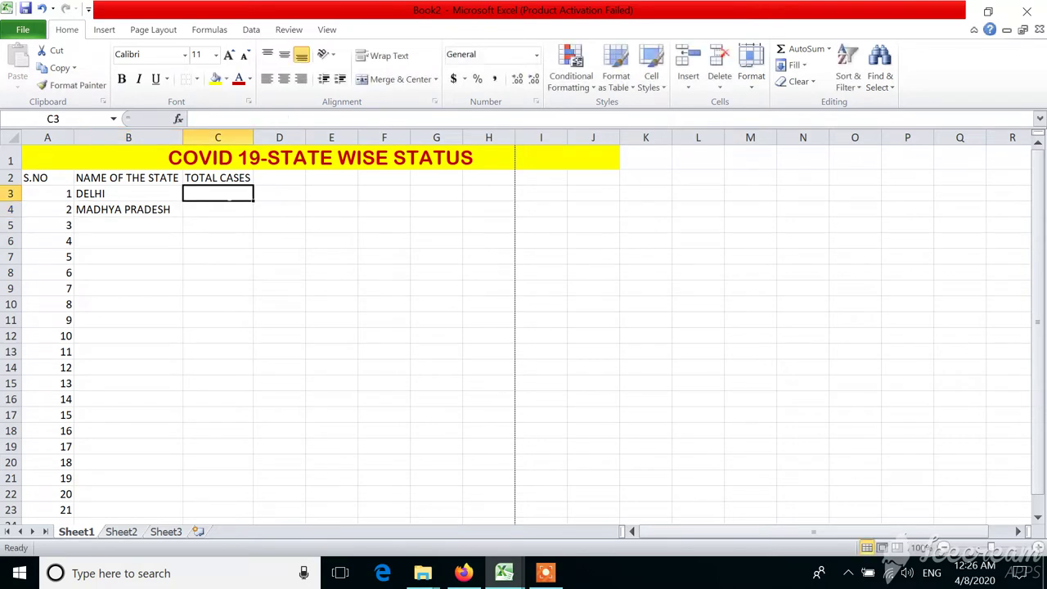
Step: Enter case counts 500, 200, 400 and 20 in cells C3 through C6
text(2)
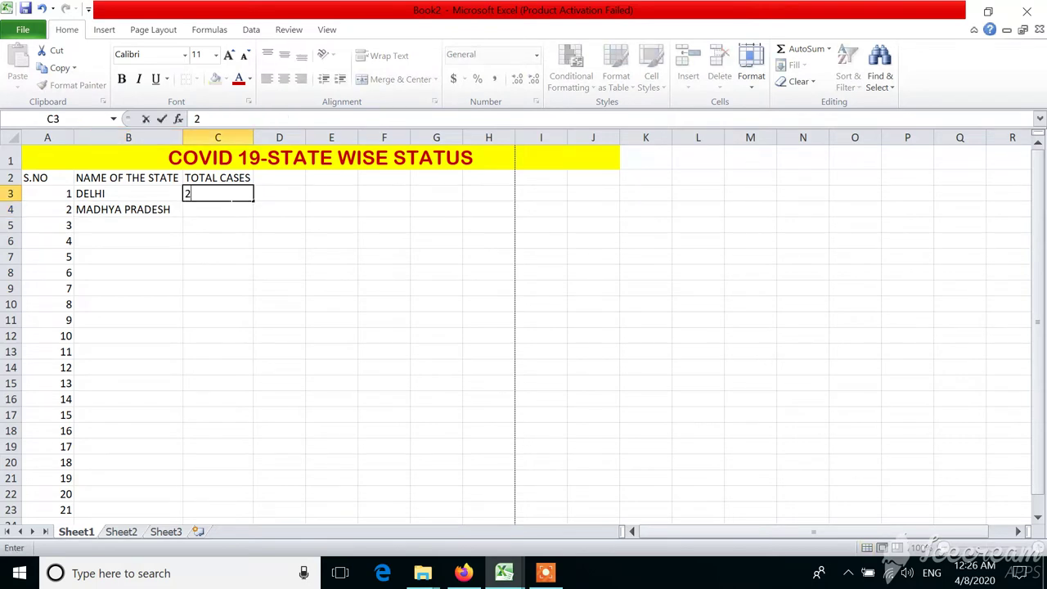
text(6)
key(BackSpace)
key(BackSpace)
text(50)
text(00)
key(BackSpace)
key(Return)
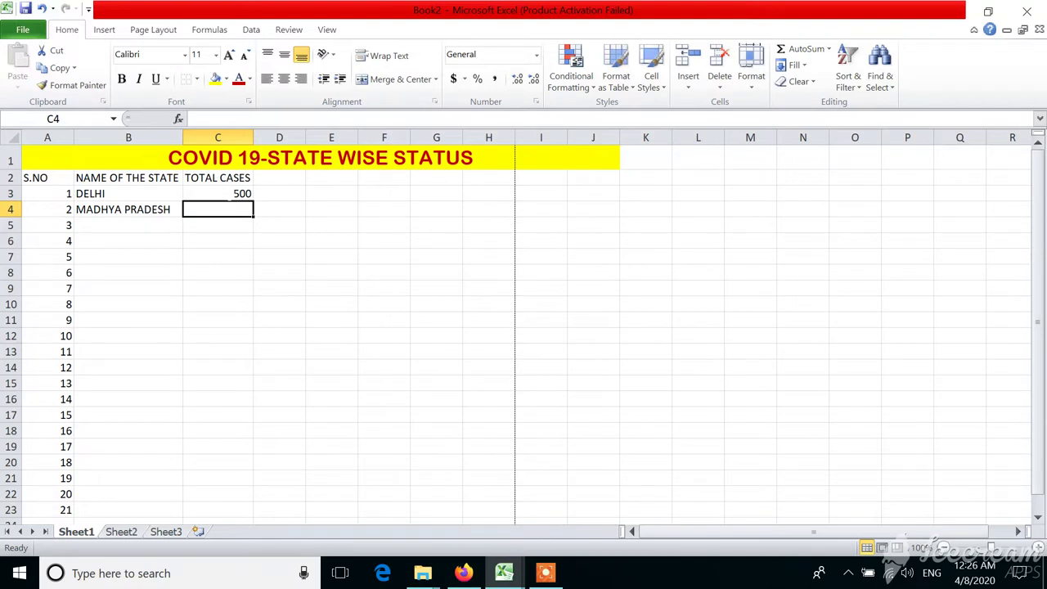
text(200)
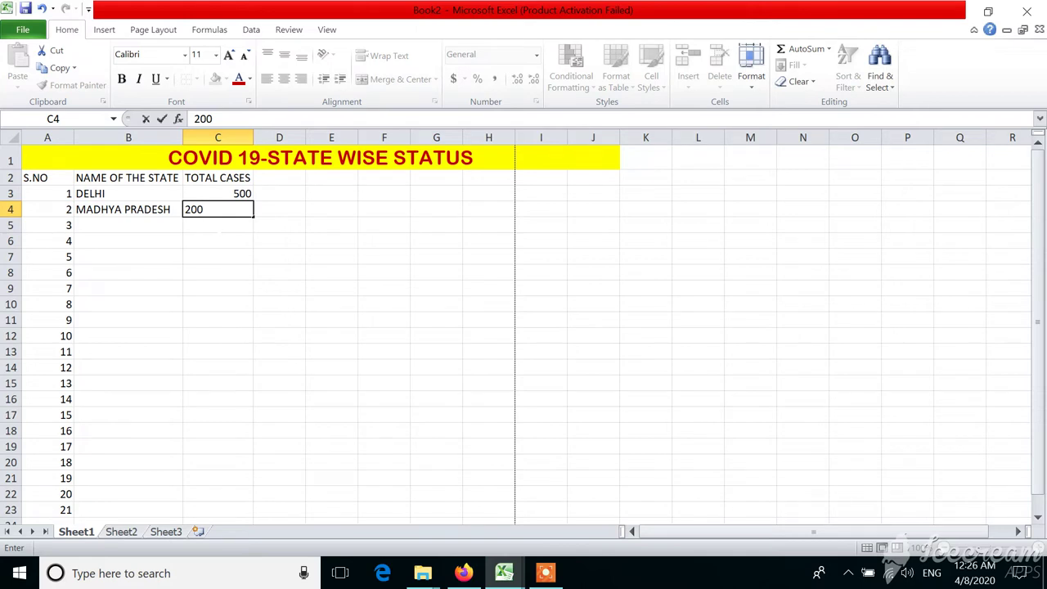
key(Return)
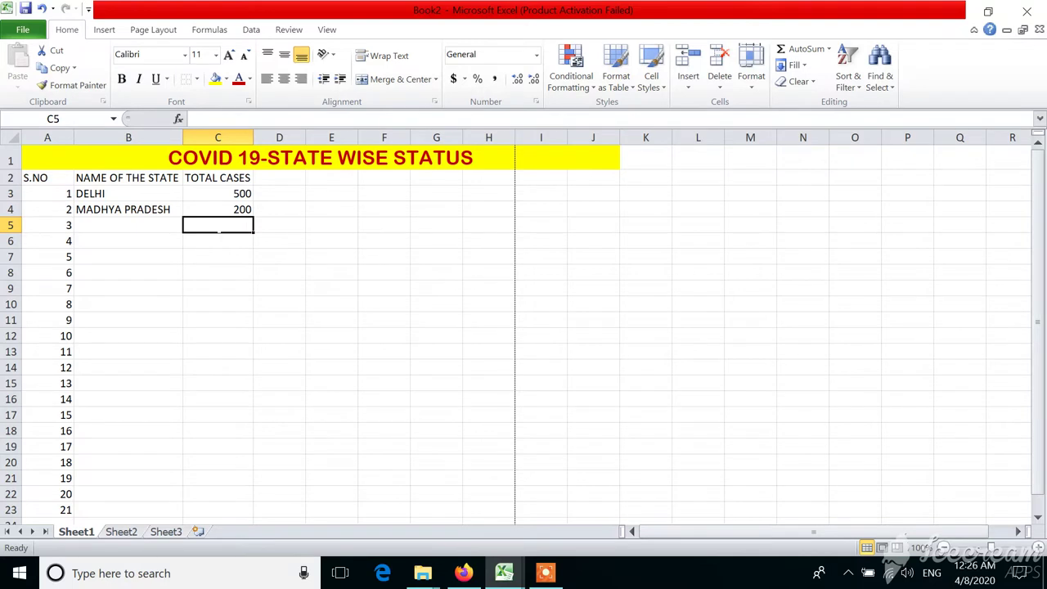
text(400)
key(Return)
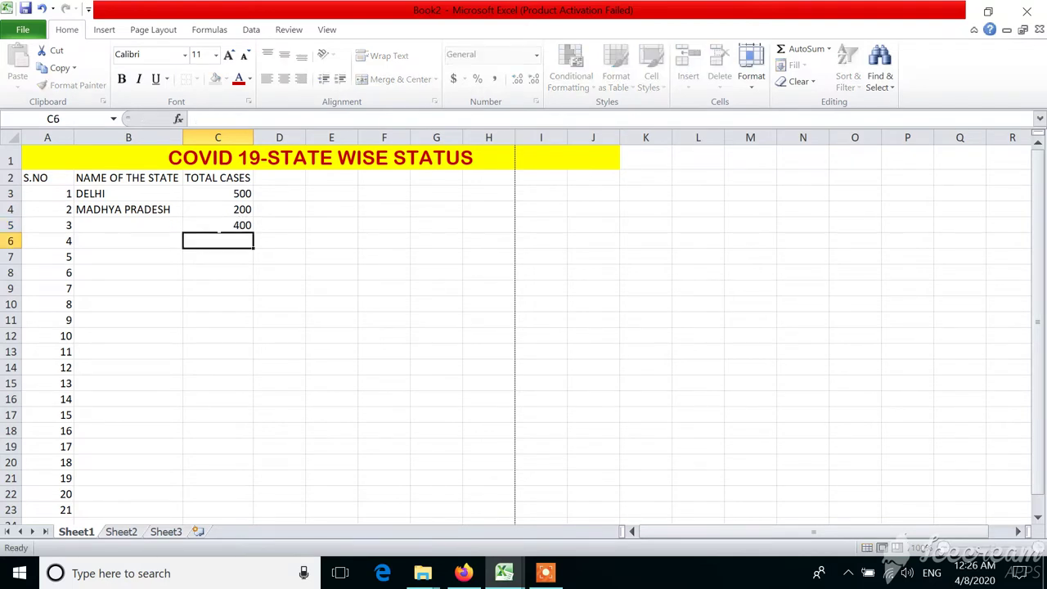
text(20)
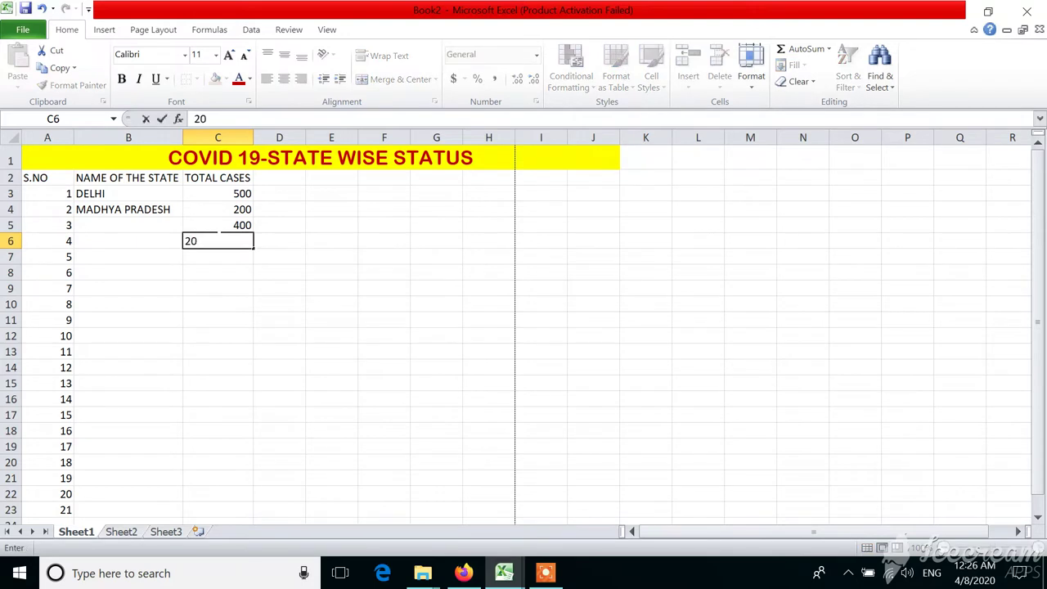
key(Return)
Step: Enter RAJASTHAN in B5 and type CHENNAI into B6
click(127, 229)
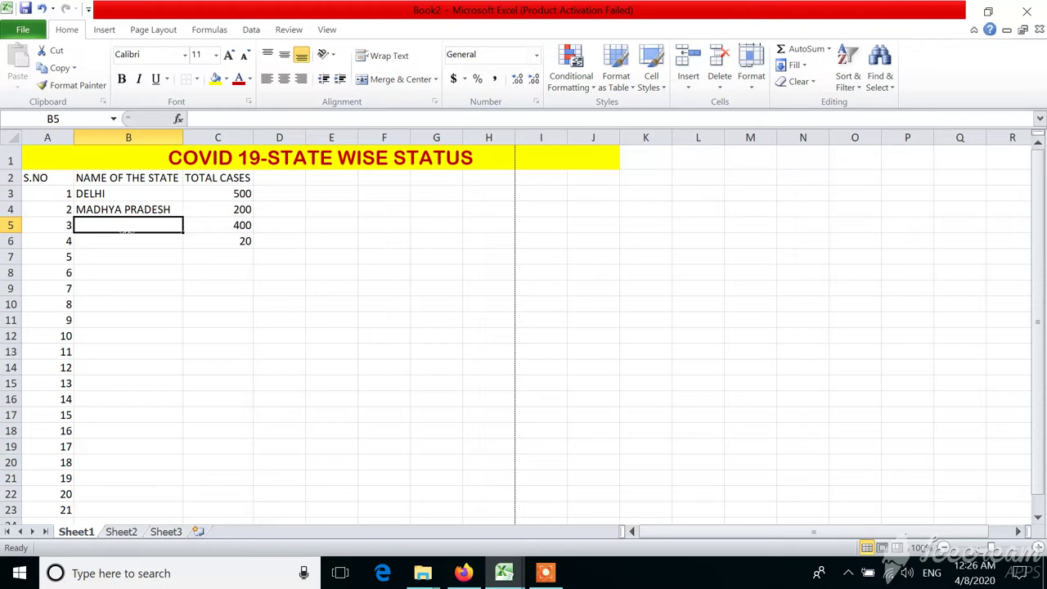
text(RA)
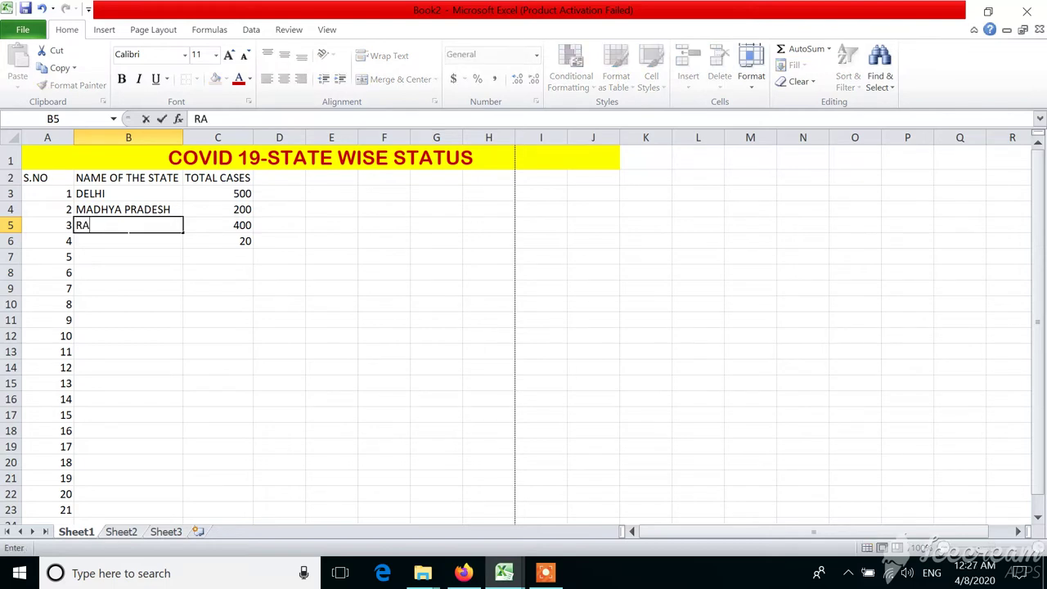
text(JASTHAN)
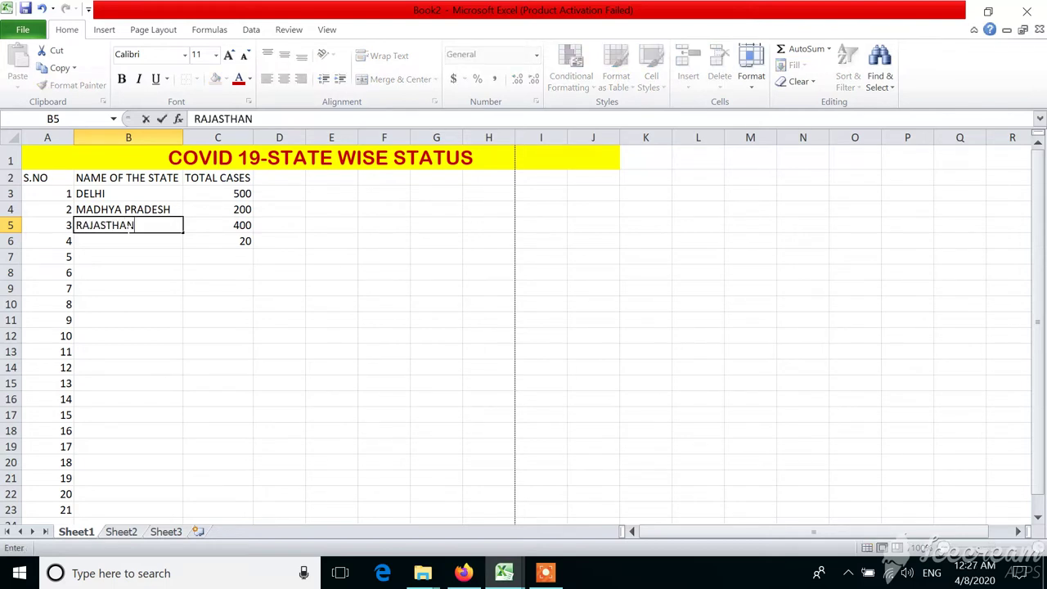
key(Return)
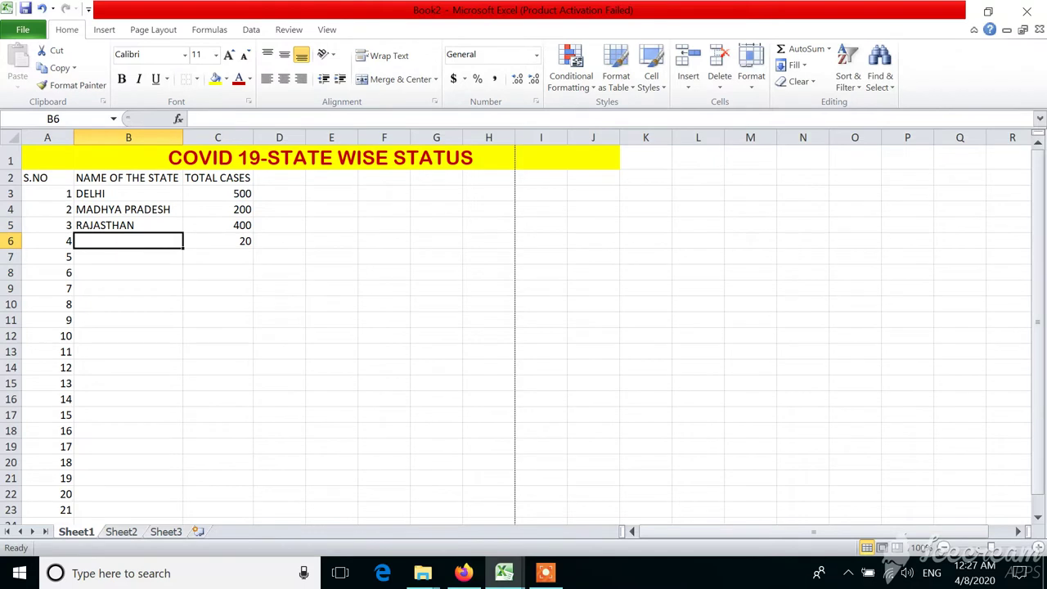
text(CHE)
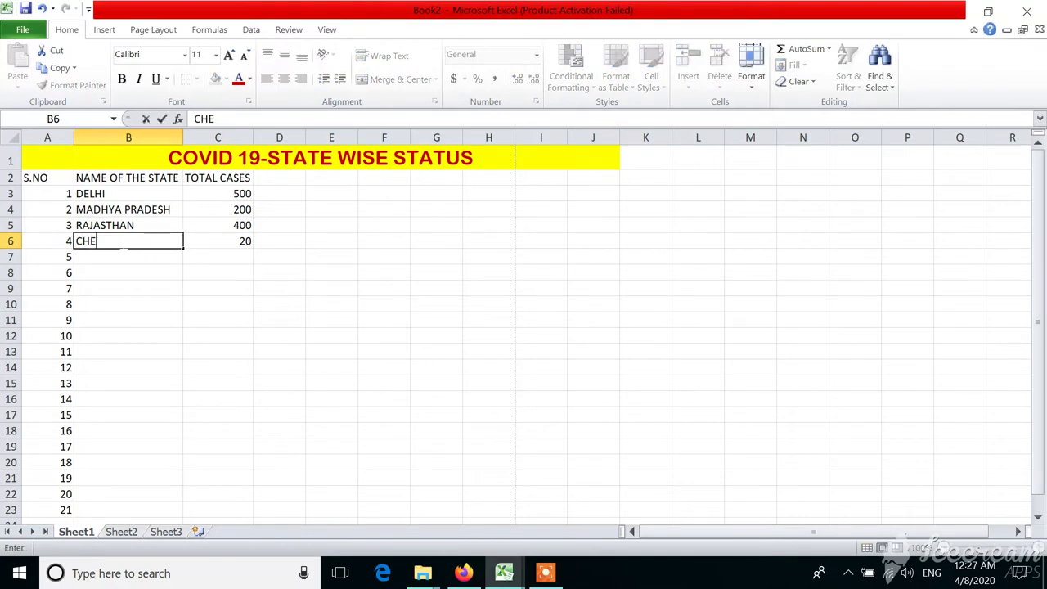
text(NNAI)
Step: Apply All Borders to the table range A2:C23
click(36, 176)
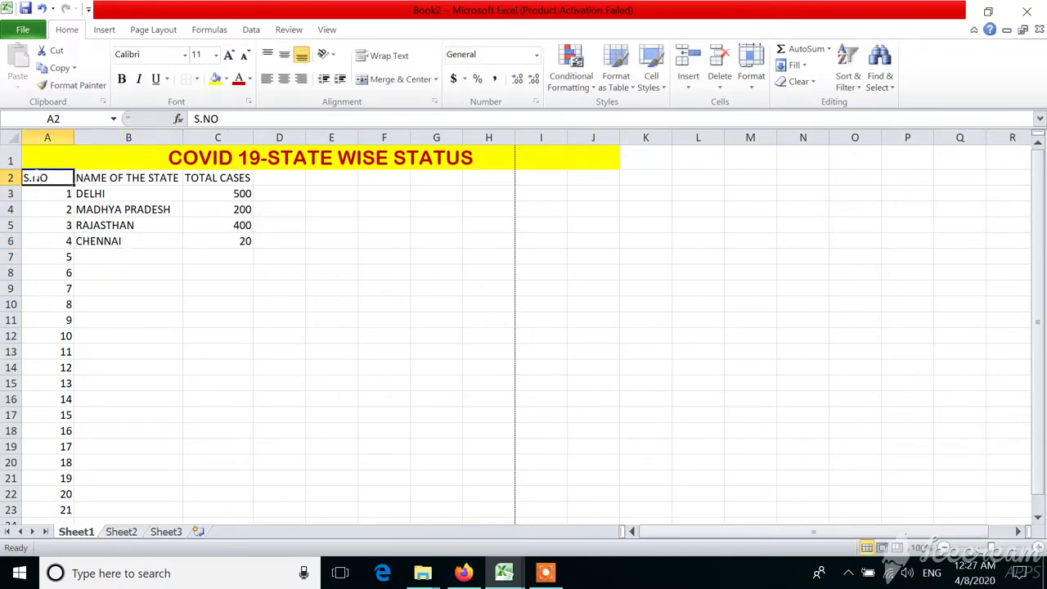
key(shift+Right)
key(shift+Right)
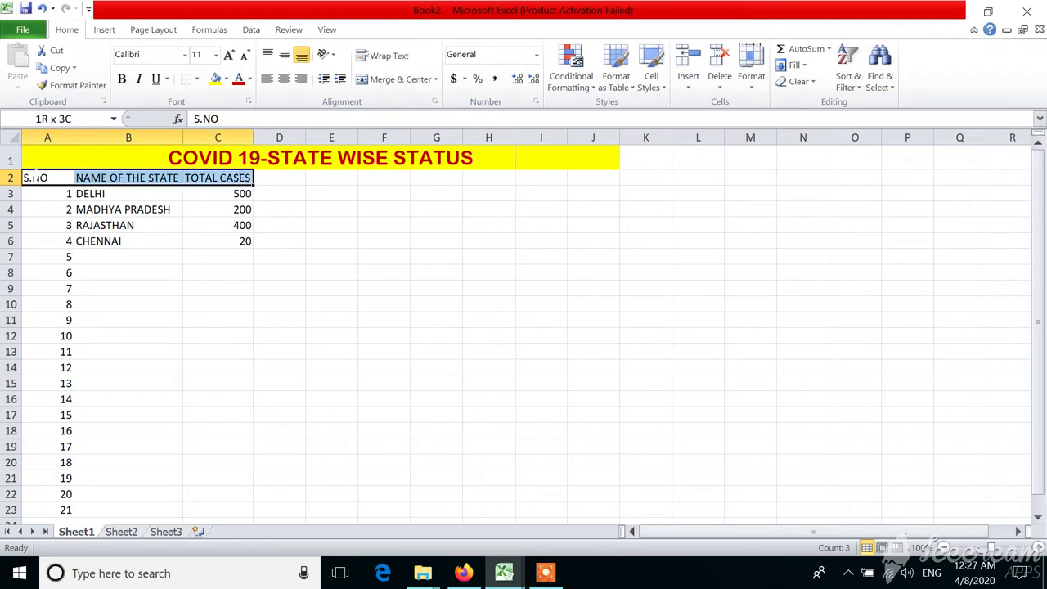
key(shift+Down)
key(shift+Down)
key(shift+Down)
key(shift+Down)
key(shift+Down)
key(shift+Down)
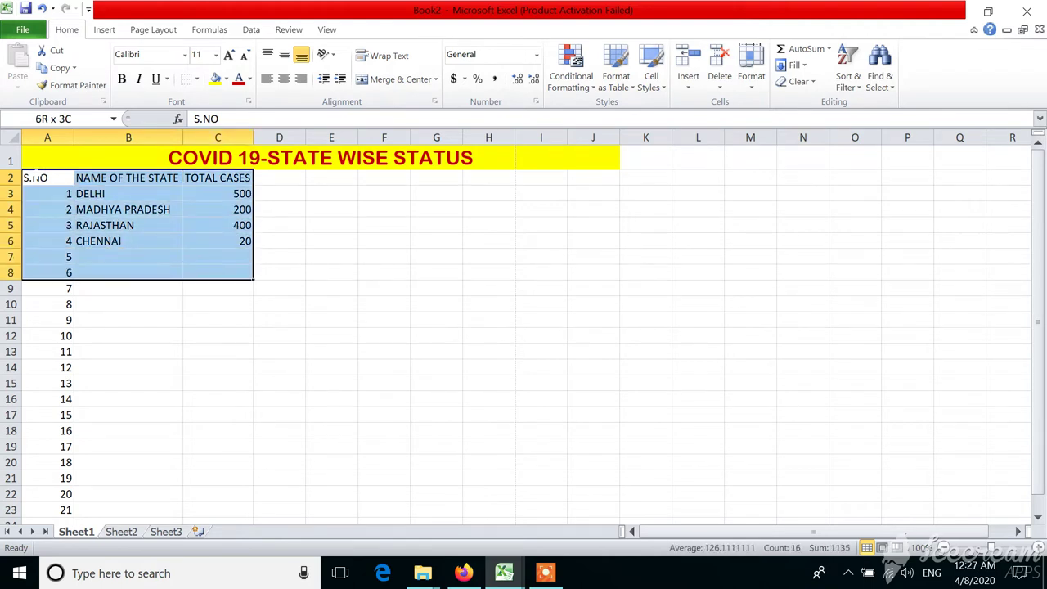
key(shift+Down)
key(shift+Down)
key(shift+Down)
key(shift+Down)
key(shift+Down)
key(shift+Down)
key(shift+Down)
key(shift+Down)
key(shift+Down)
key(shift+Down)
key(shift+Down)
key(shift+Down)
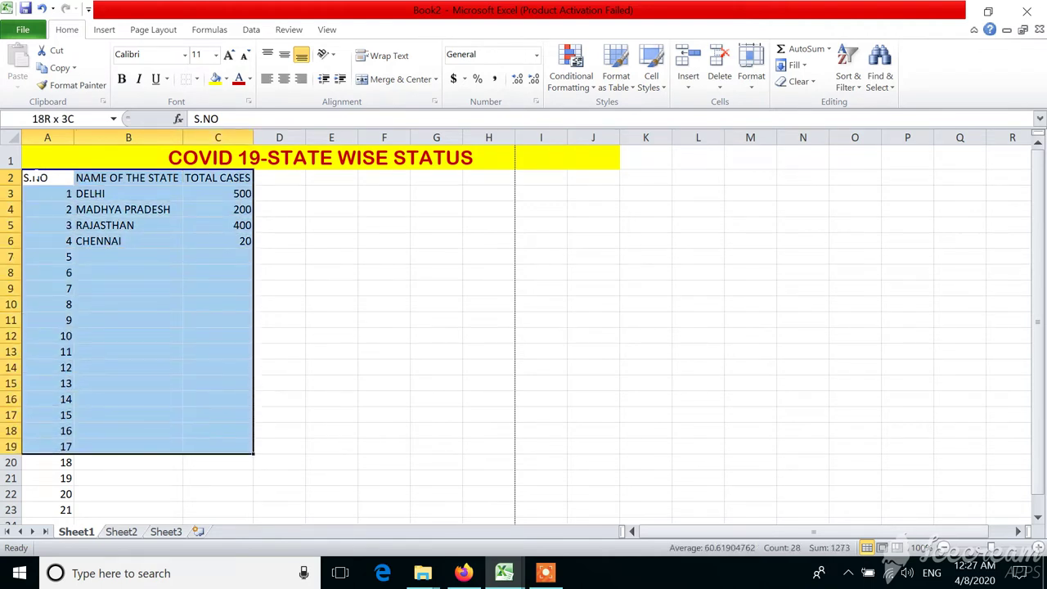
key(shift+Down)
key(shift+Down)
key(shift+Down)
key(shift+Down)
key(shift+Down)
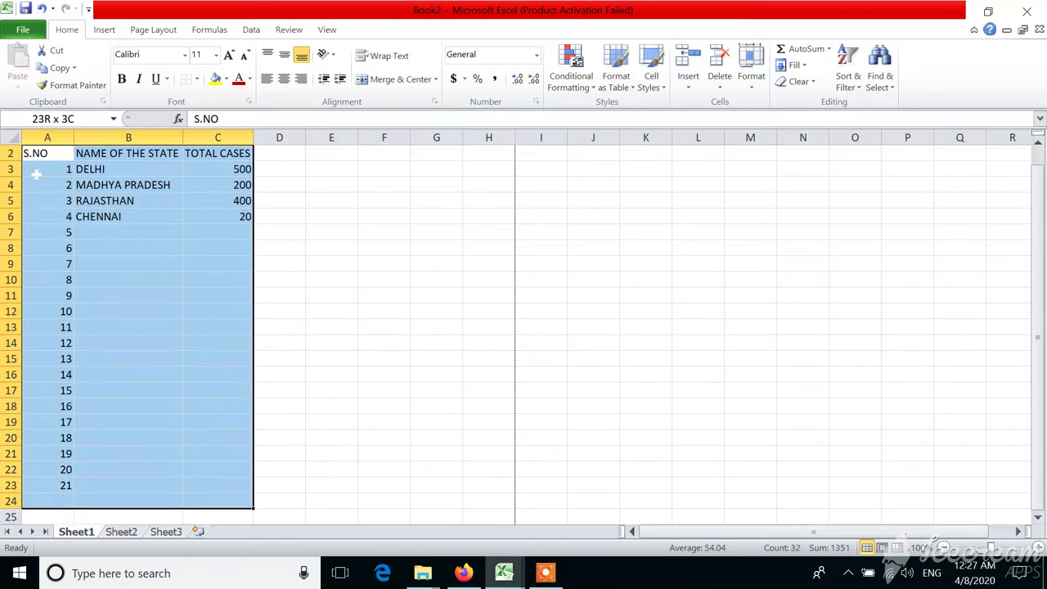
key(shift+Up)
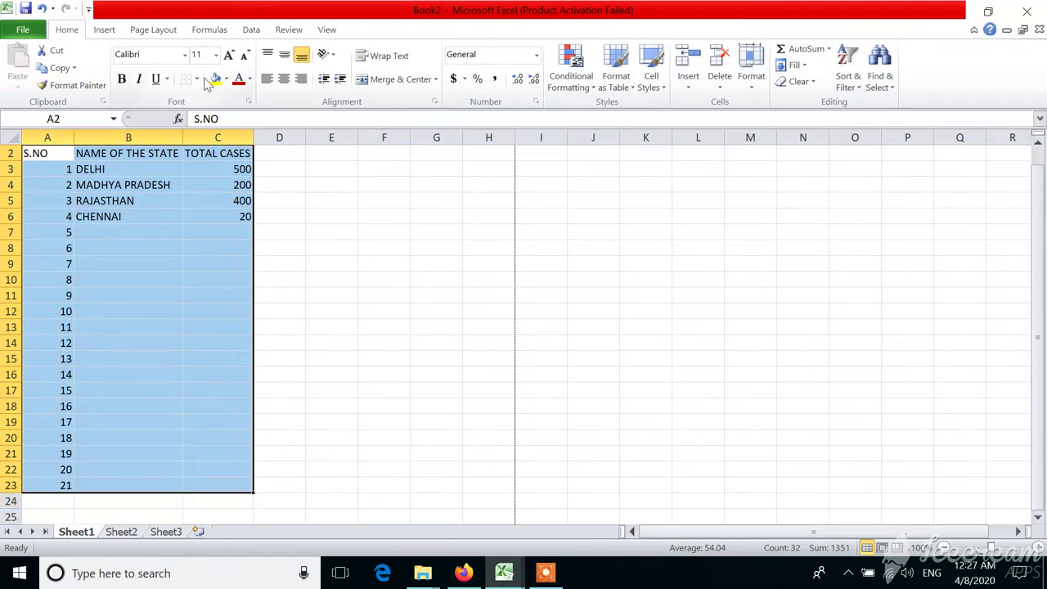
click(197, 79)
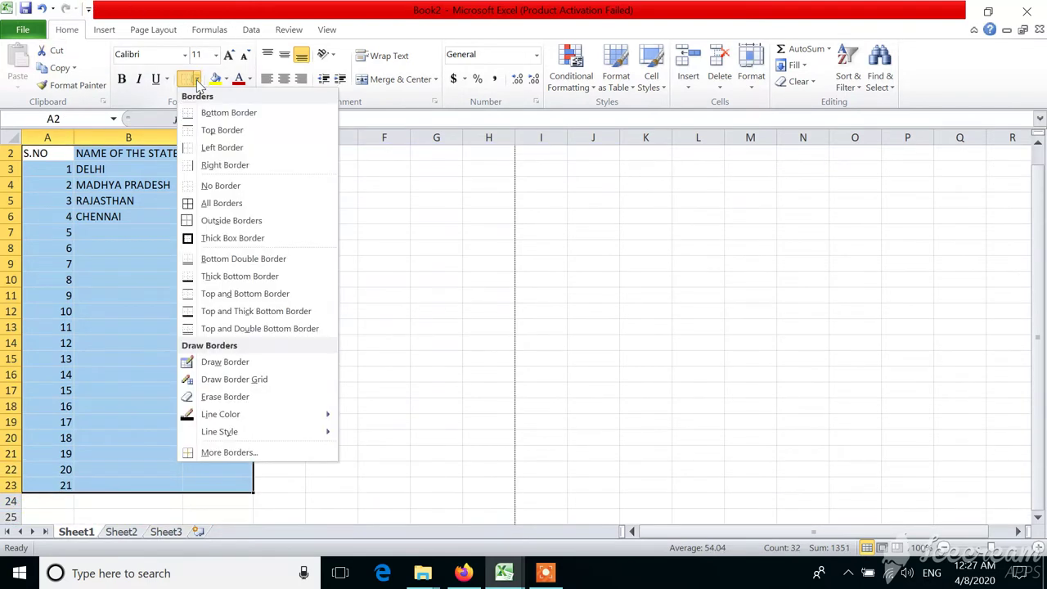
click(224, 203)
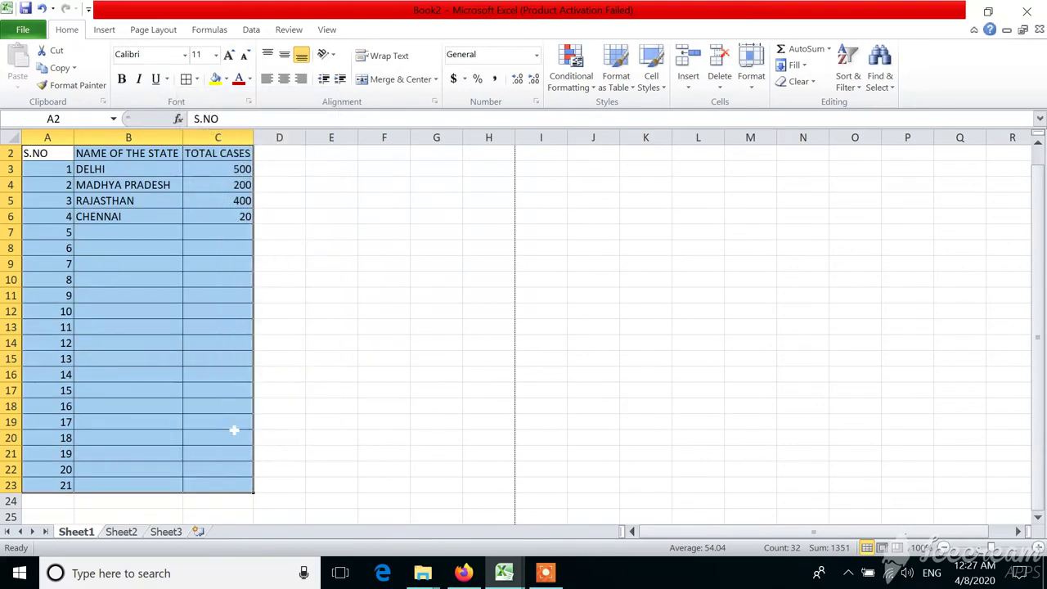
click(218, 497)
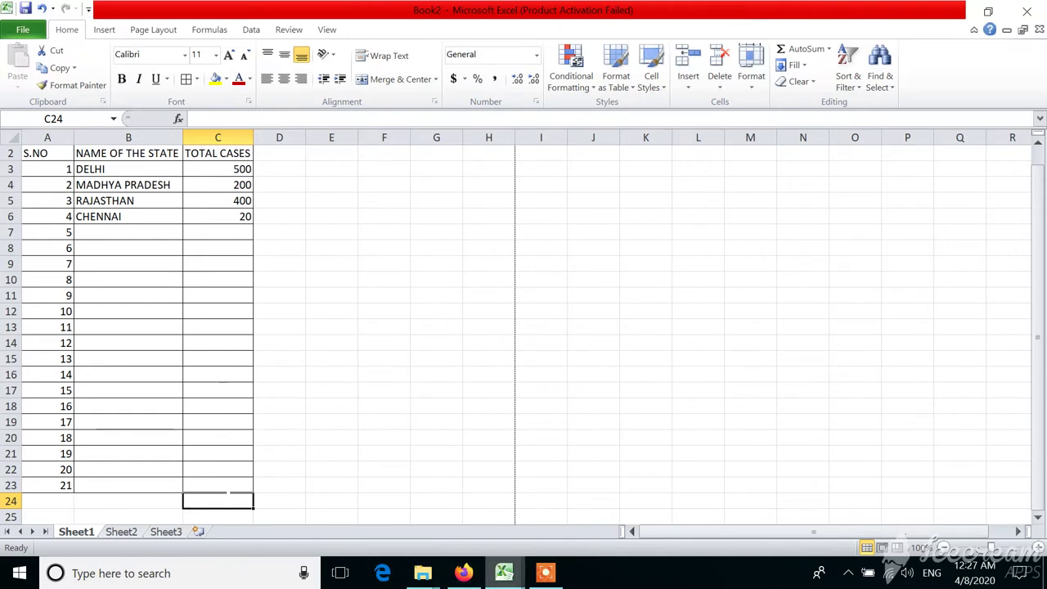
Step: Center-align the text in every cell of A2:C23
click(548, 574)
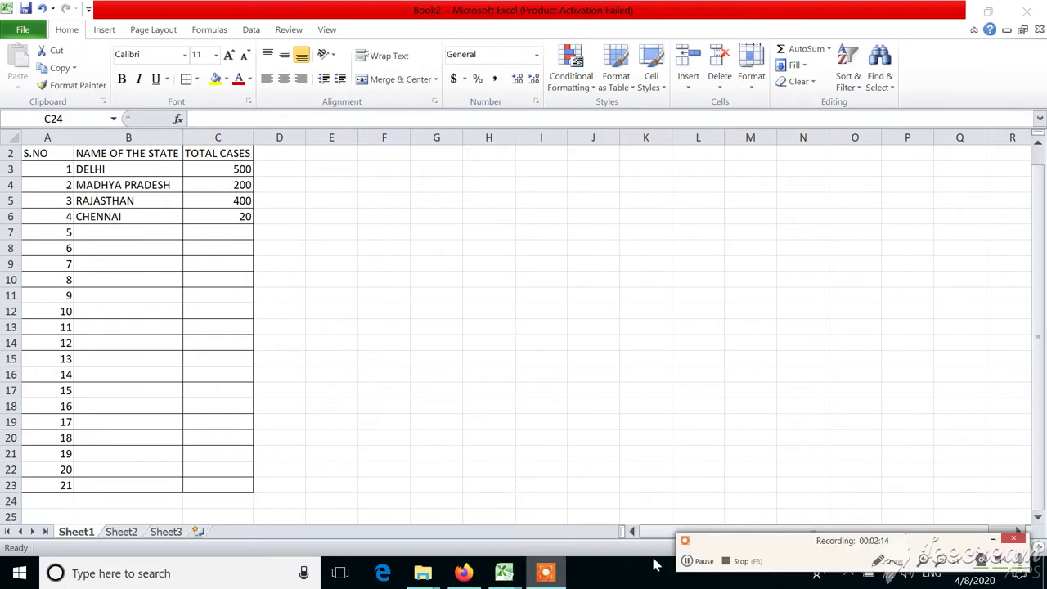
click(690, 561)
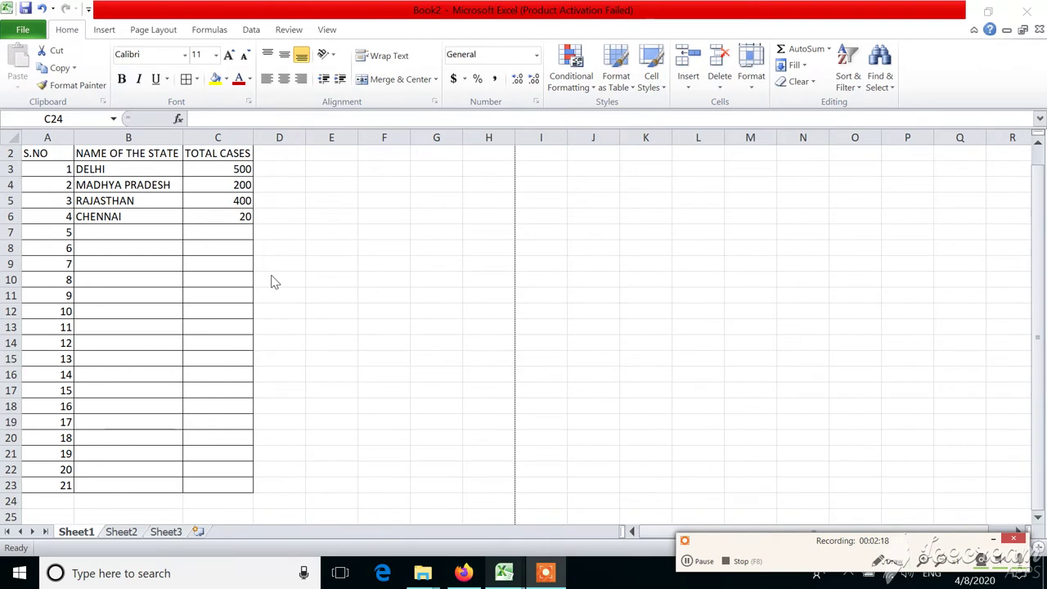
click(37, 153)
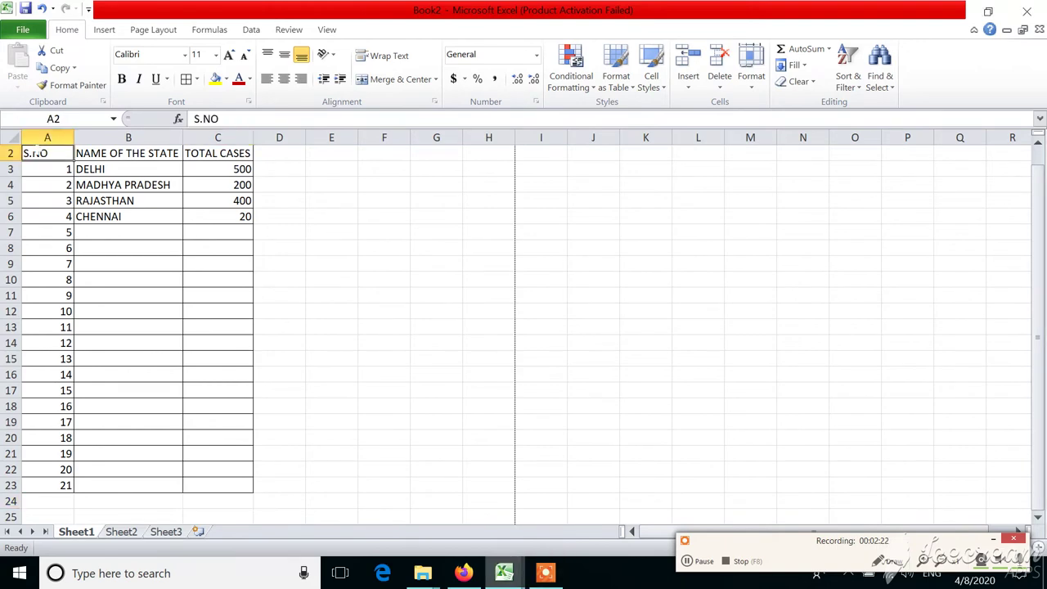
drag(36, 153, 218, 153)
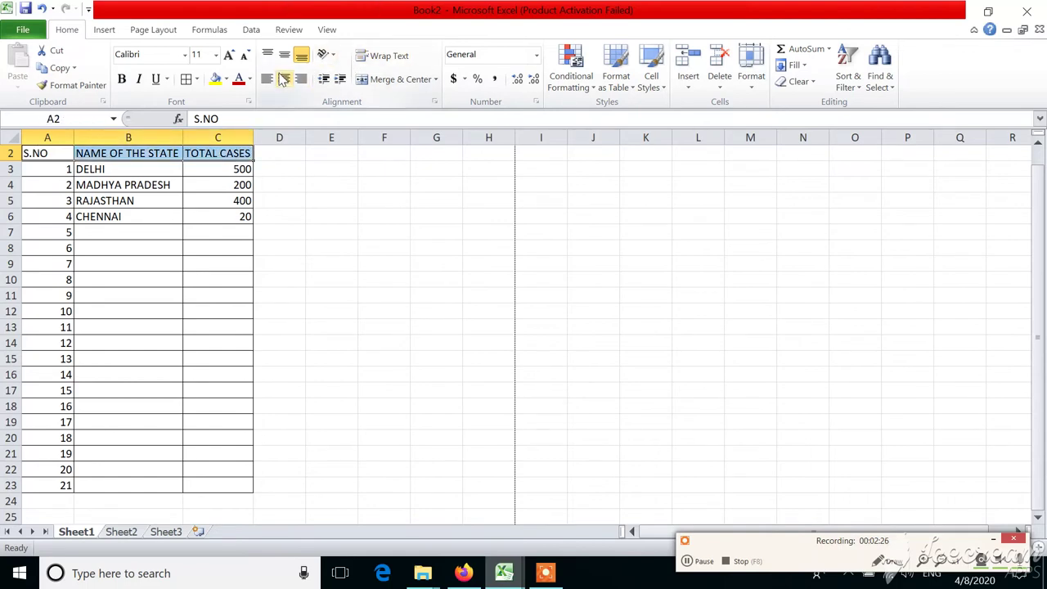
click(284, 81)
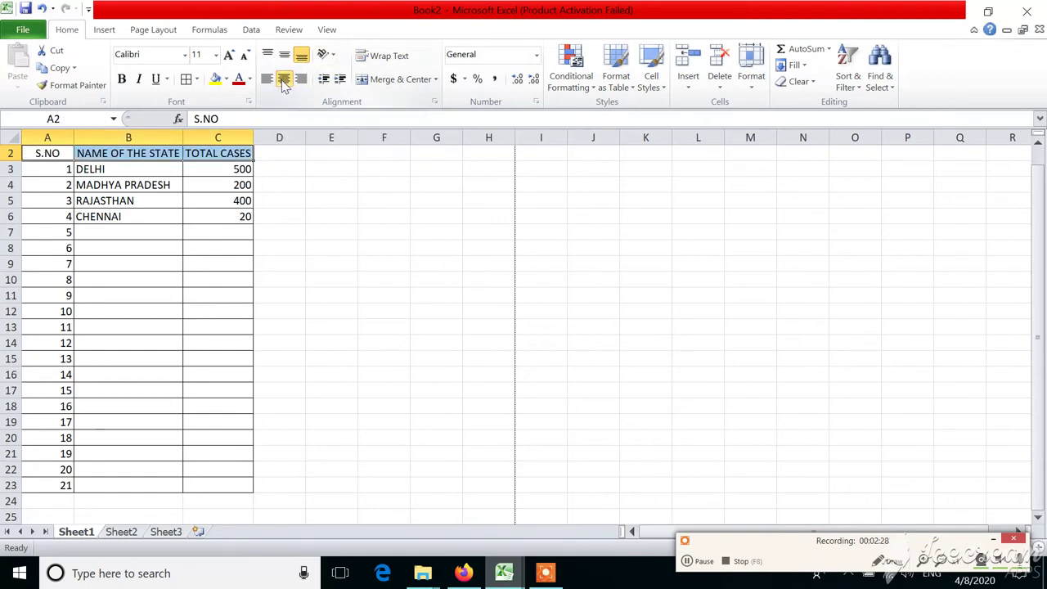
click(267, 80)
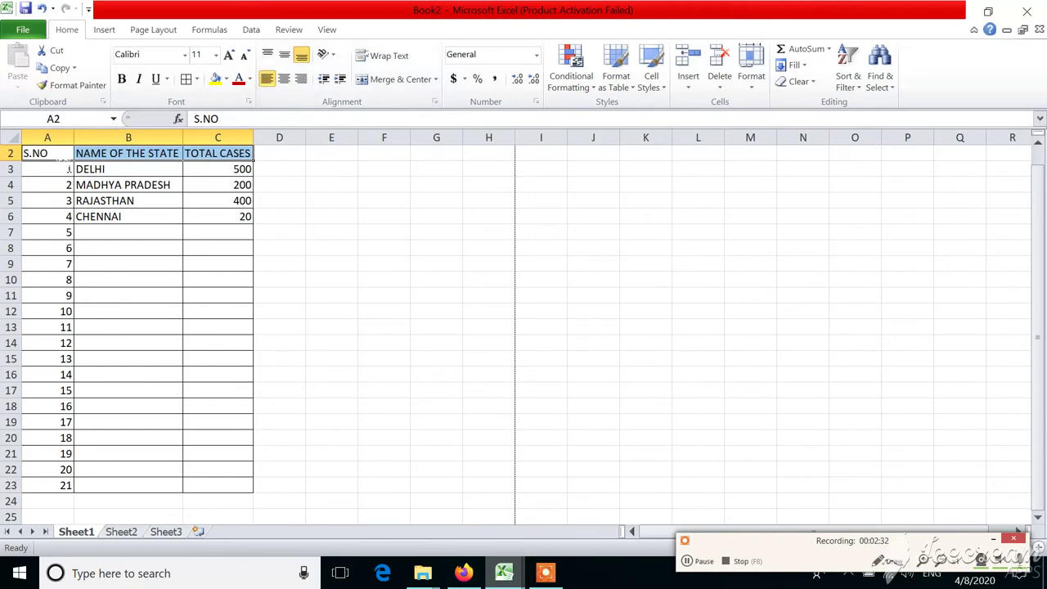
key(shift+Down)
key(shift+Down)
key(shift+Down)
key(shift+Down)
key(shift+Down)
key(shift+Down)
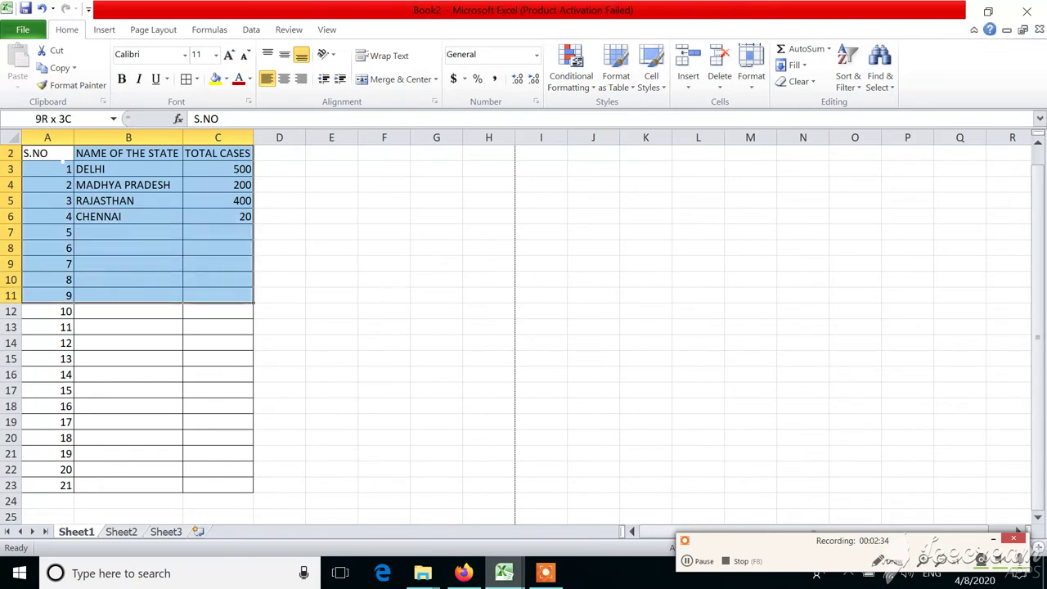
key(shift+Down)
key(shift+Down)
key(shift+Down)
key(shift+Down)
key(shift+Down)
key(shift+Down)
key(shift+Down)
key(shift+Down)
key(shift+Down)
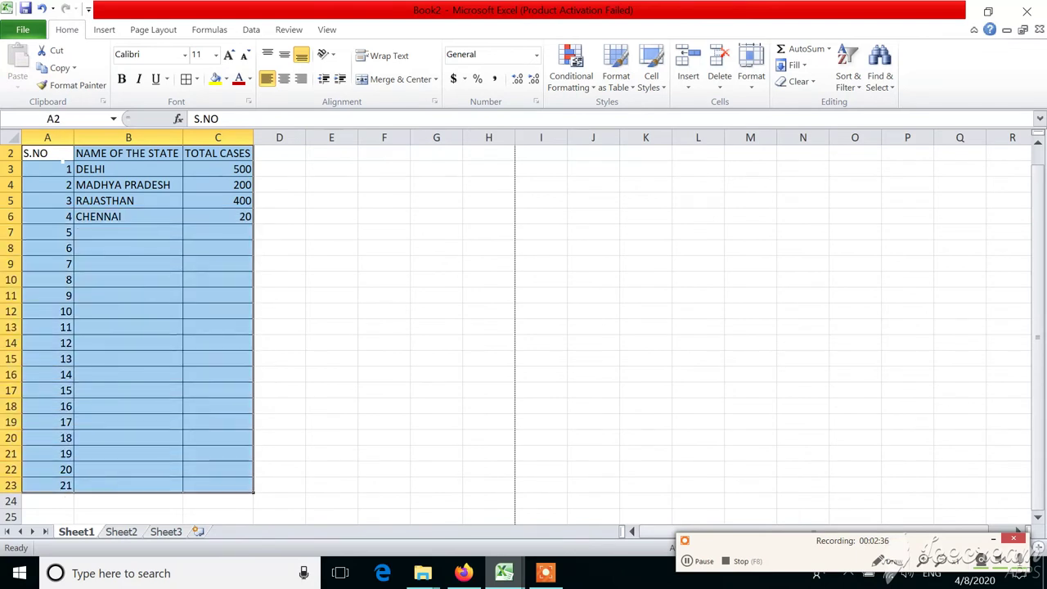
click(287, 80)
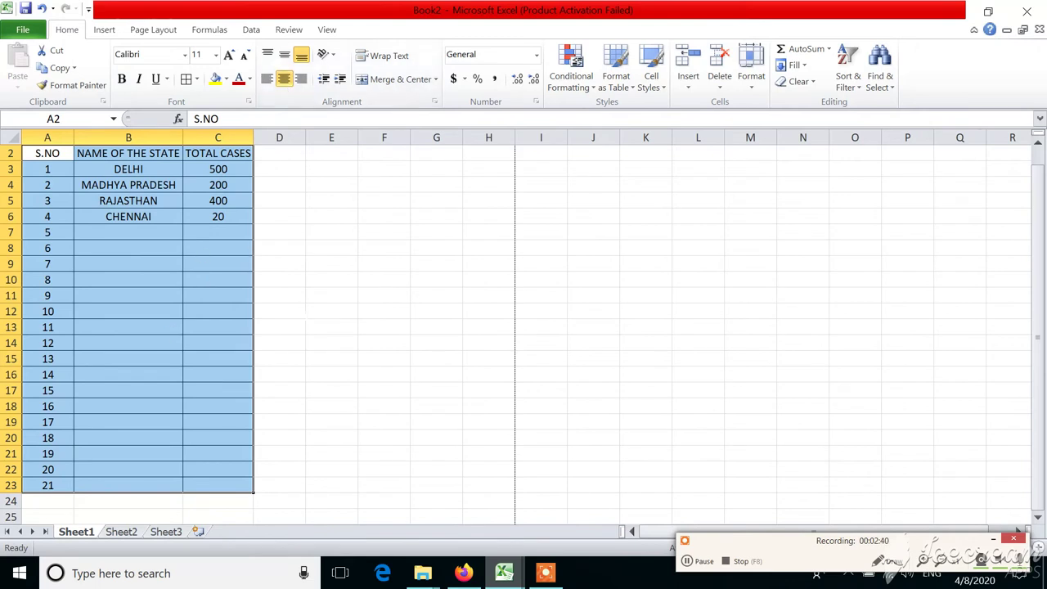
click(256, 365)
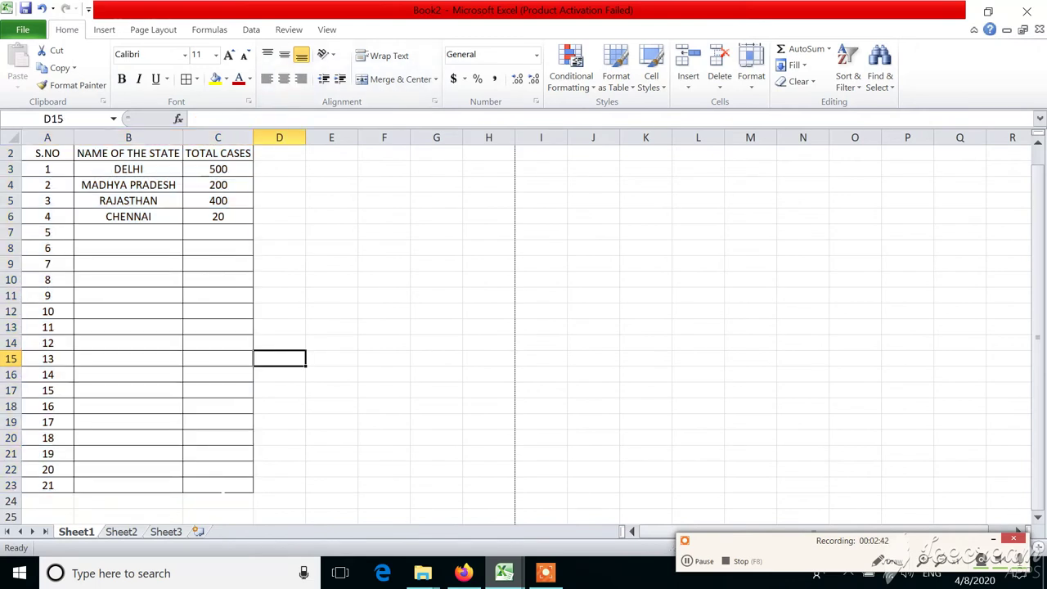
Step: AutoSum C3:C23 into C24, showing a total of 1120 cases
click(223, 494)
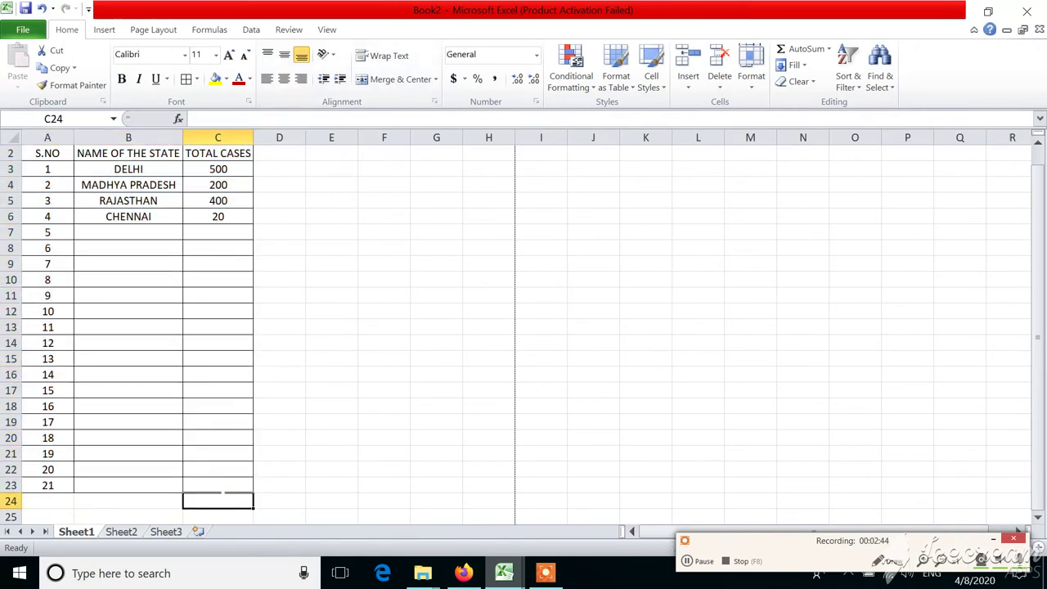
click(224, 169)
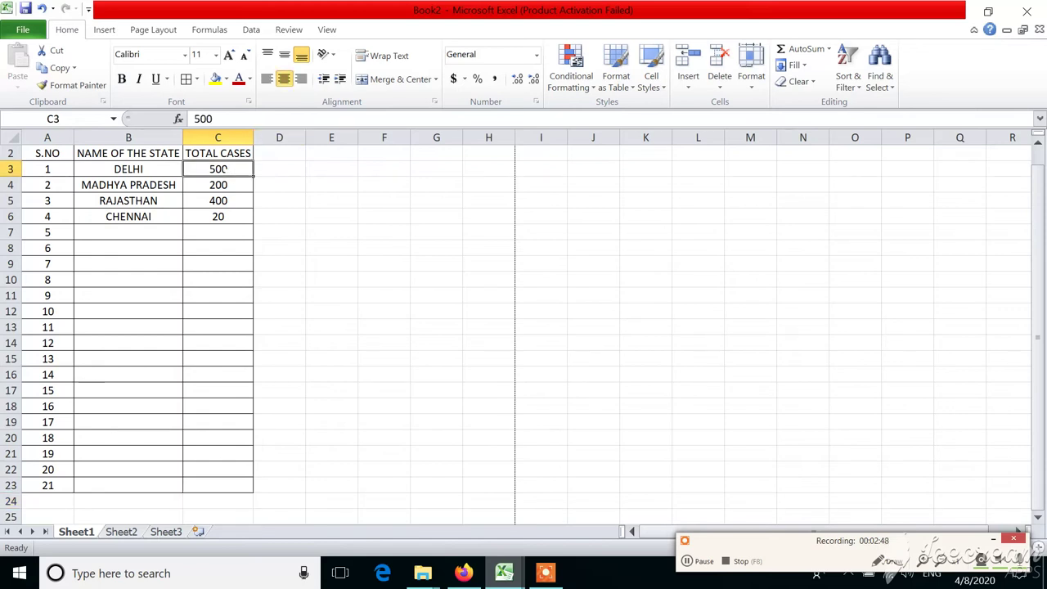
drag(224, 169, 218, 500)
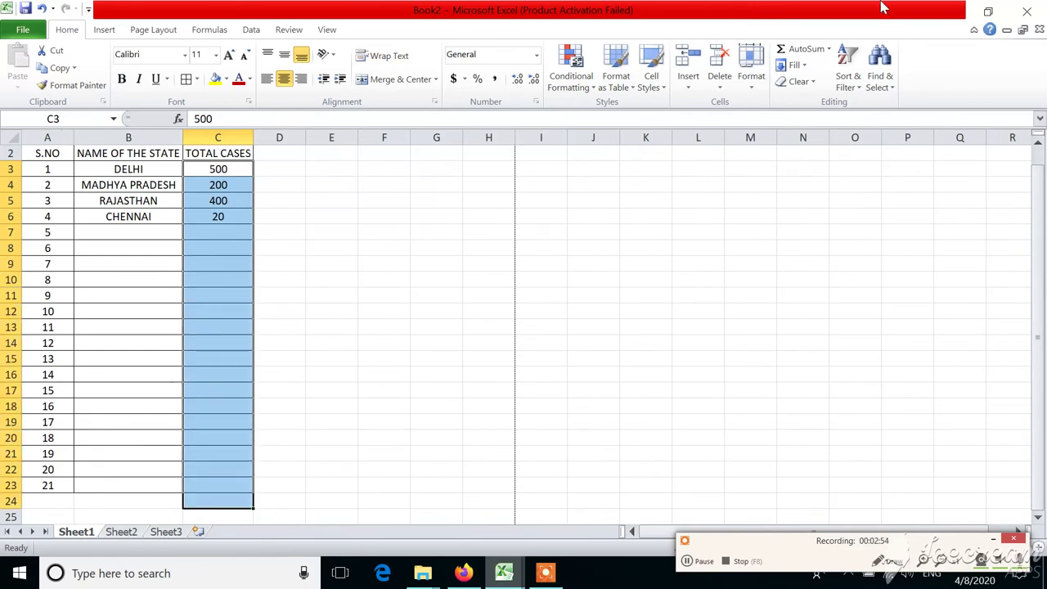
click(806, 49)
click(208, 500)
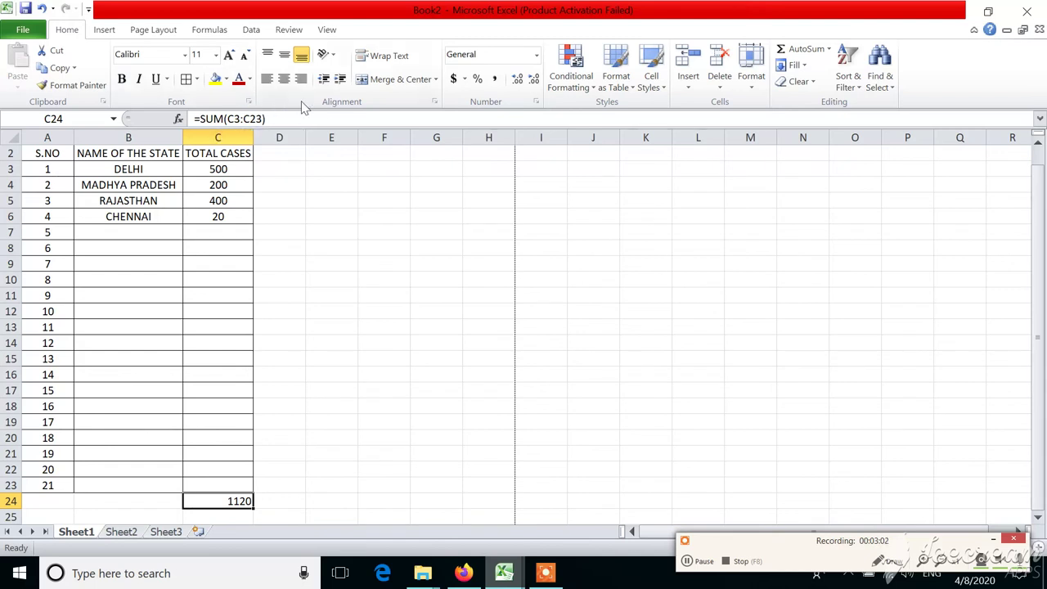
Step: Enter 45 in C7 and 67 in C8, raising the total to 1232, then type 78 in C9
click(218, 232)
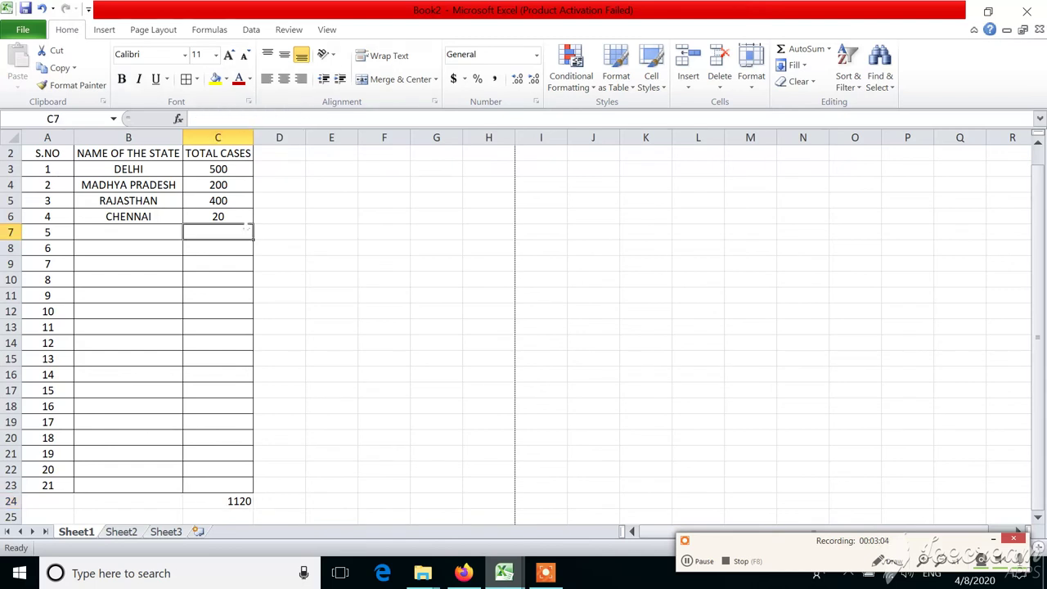
text(45)
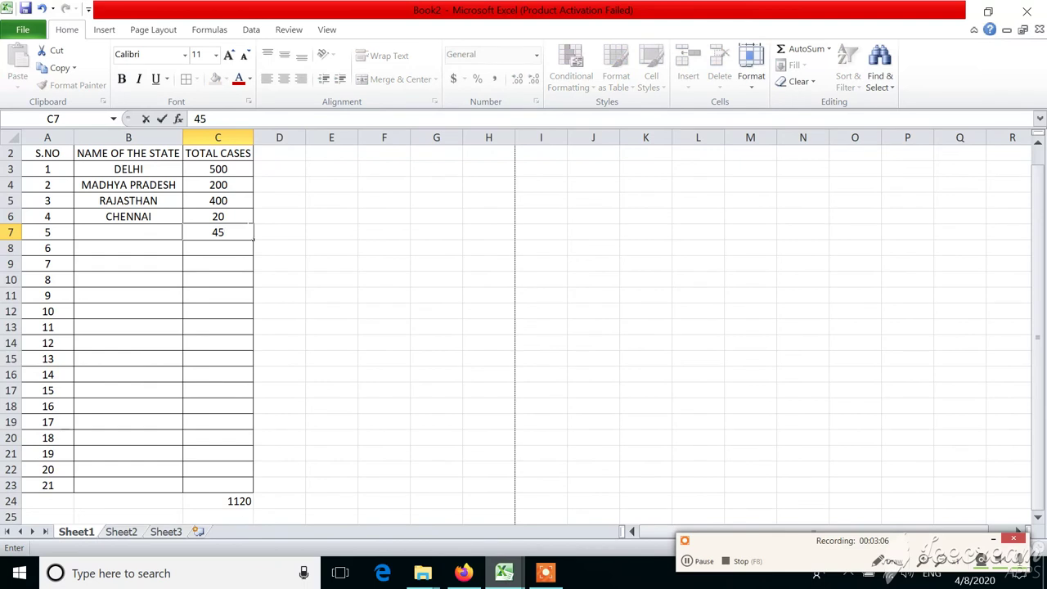
key(Return)
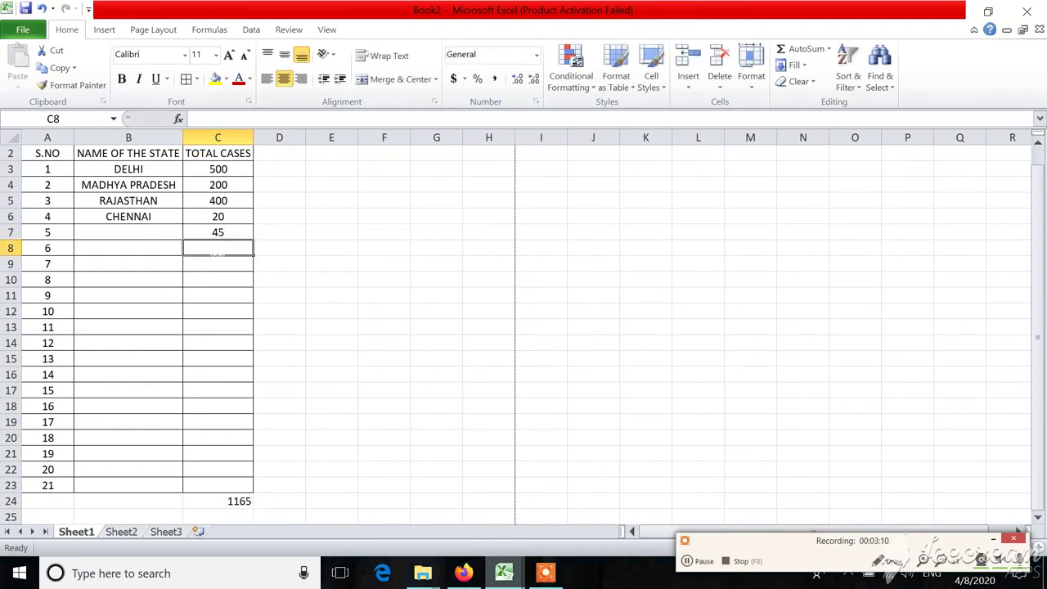
text(67)
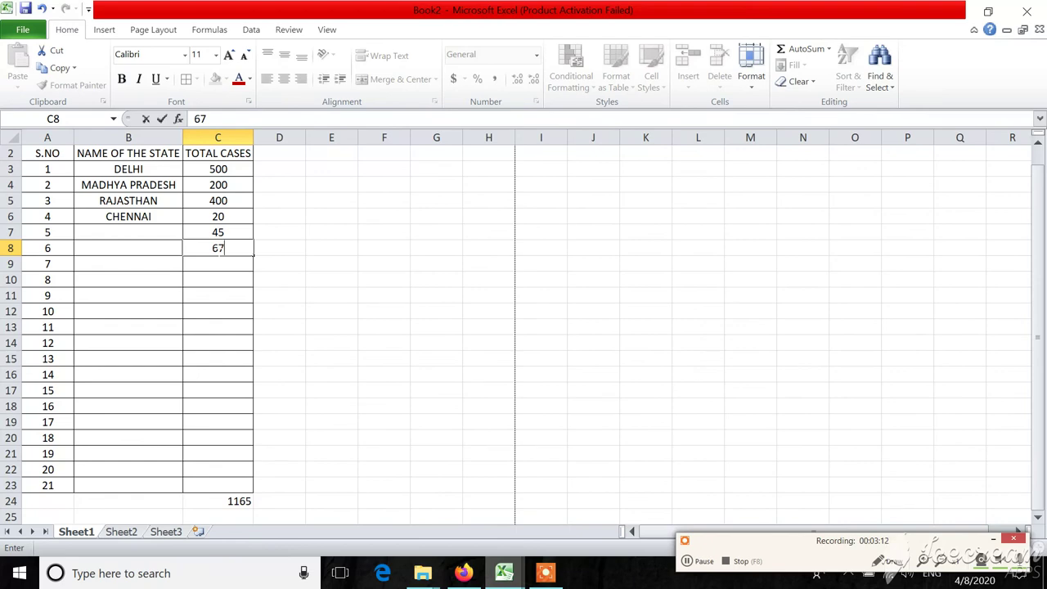
key(Return)
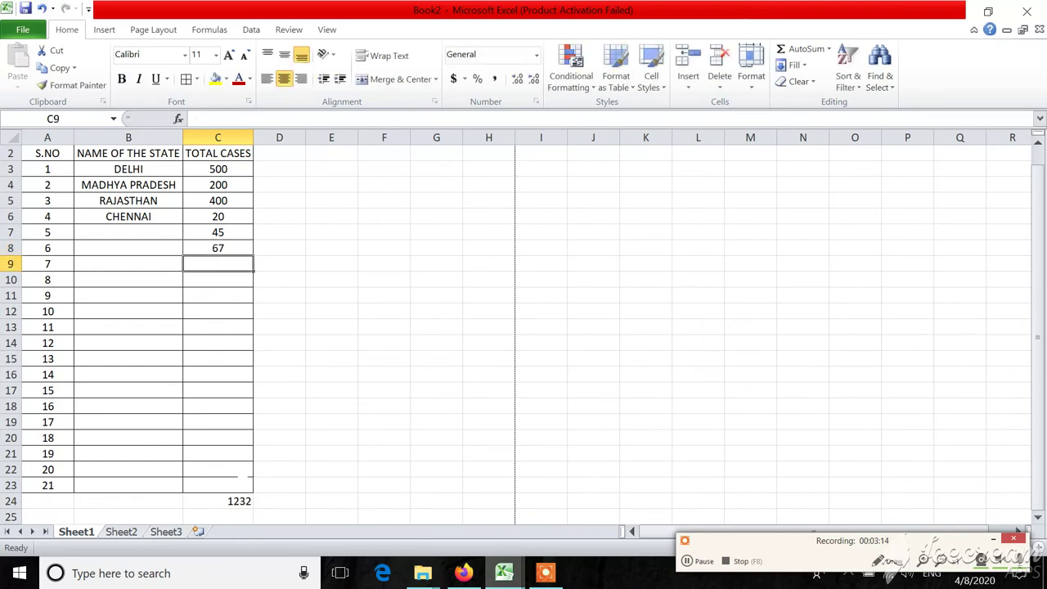
click(231, 501)
click(232, 269)
text(78)
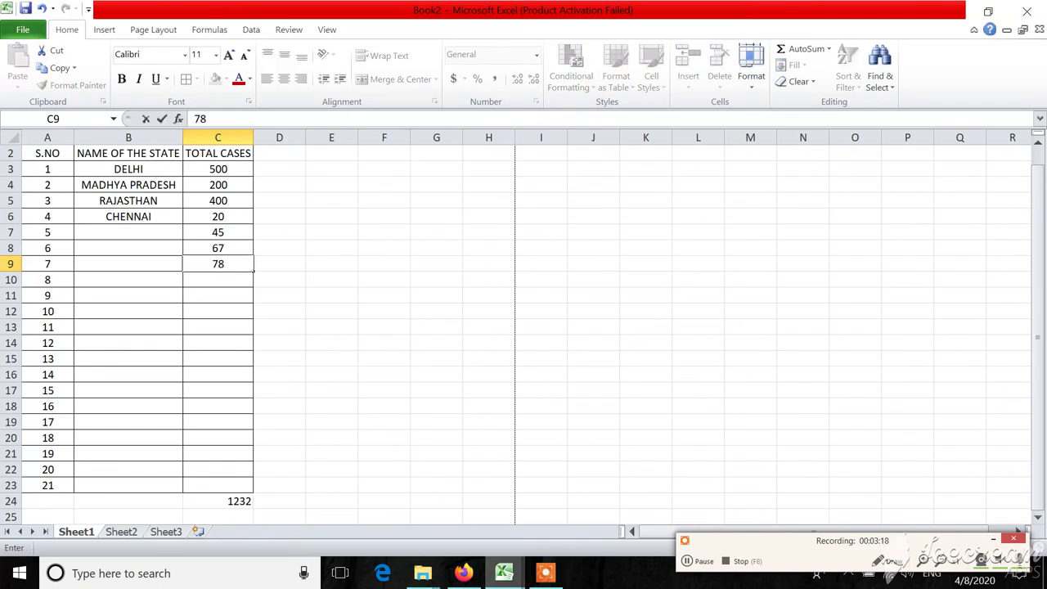